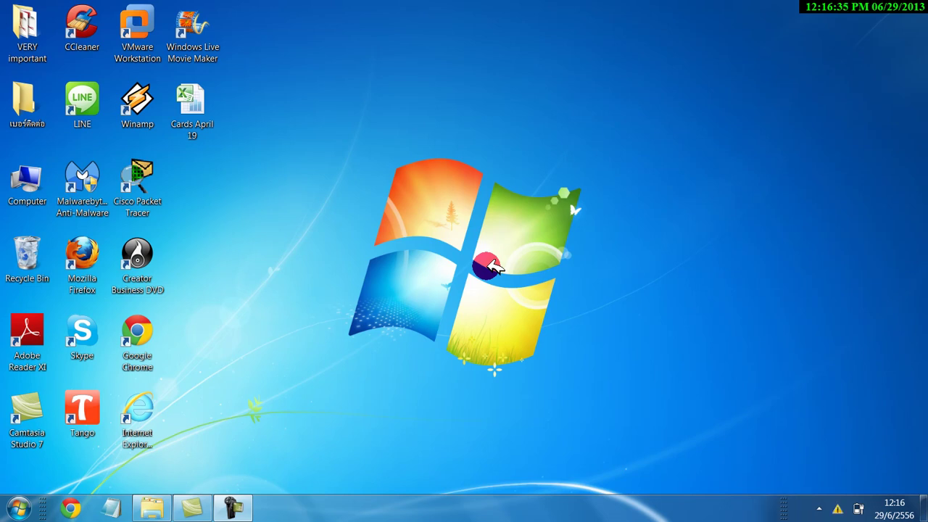
Launch Malwarebytes Anti-Malware, accept updating its outdated database, and dismiss the update message.
left_click(81, 173)
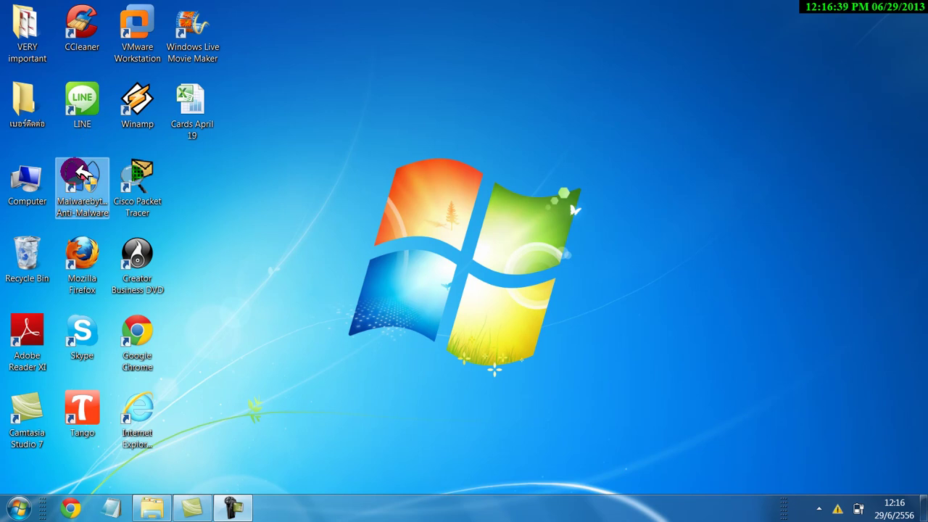
double_click(82, 172)
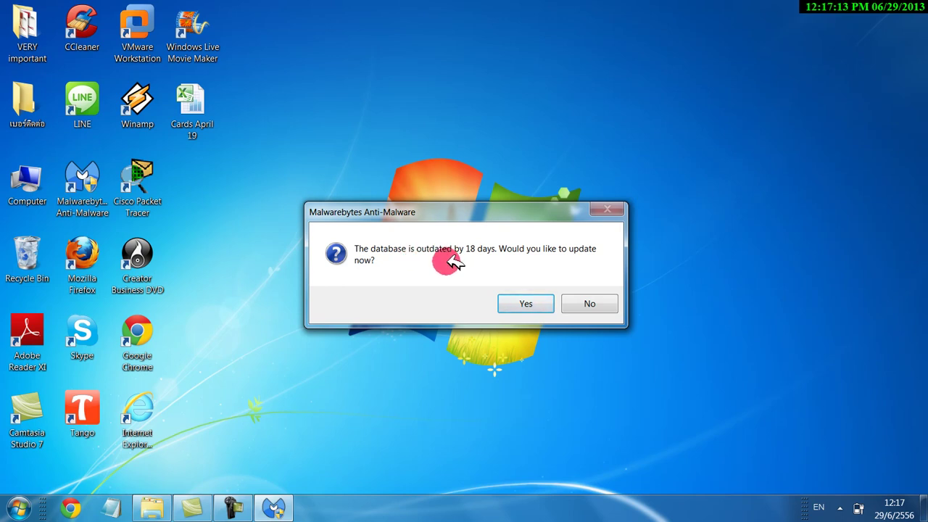
left_click(510, 304)
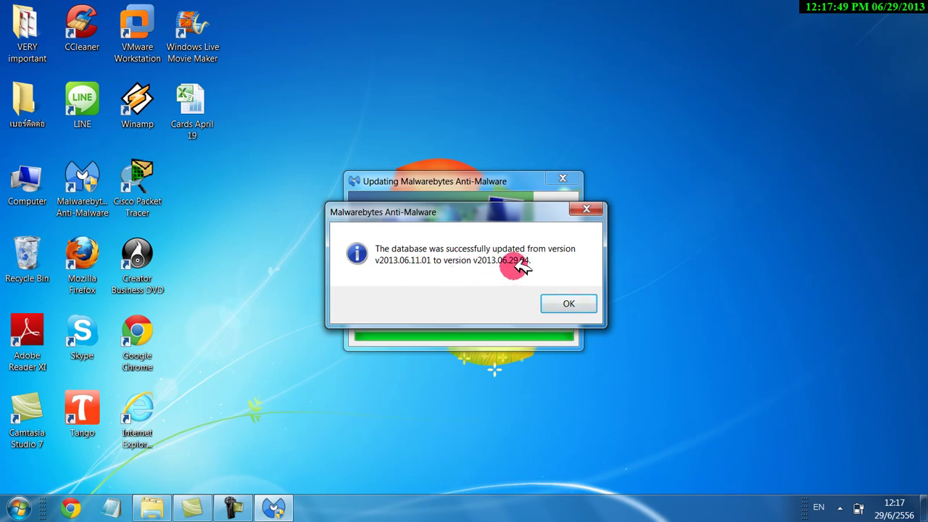
left_click(571, 305)
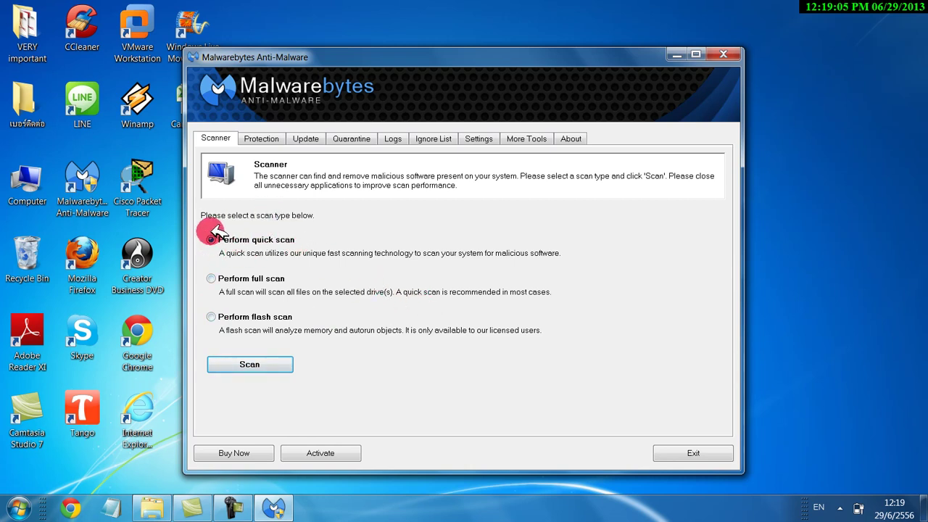
Start a quick scan of the system, pause it, and resume it.
left_click(254, 366)
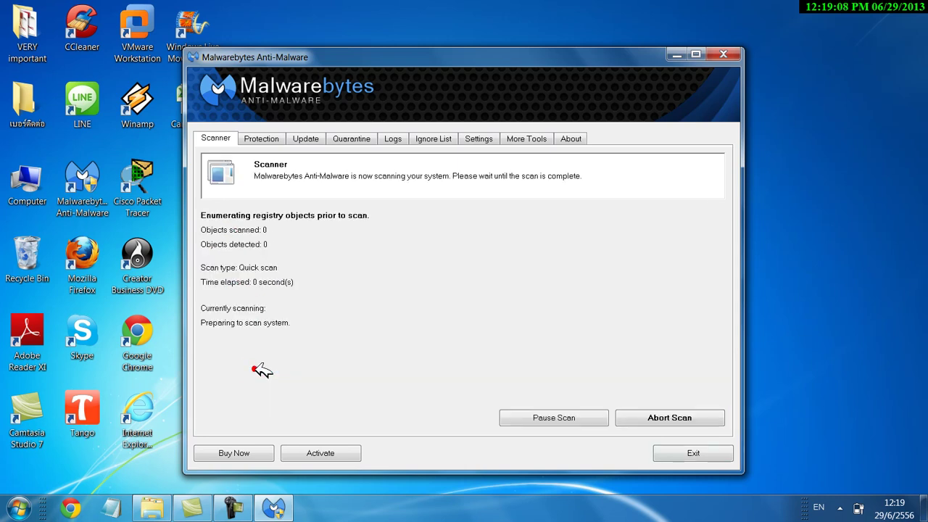
left_click(261, 139)
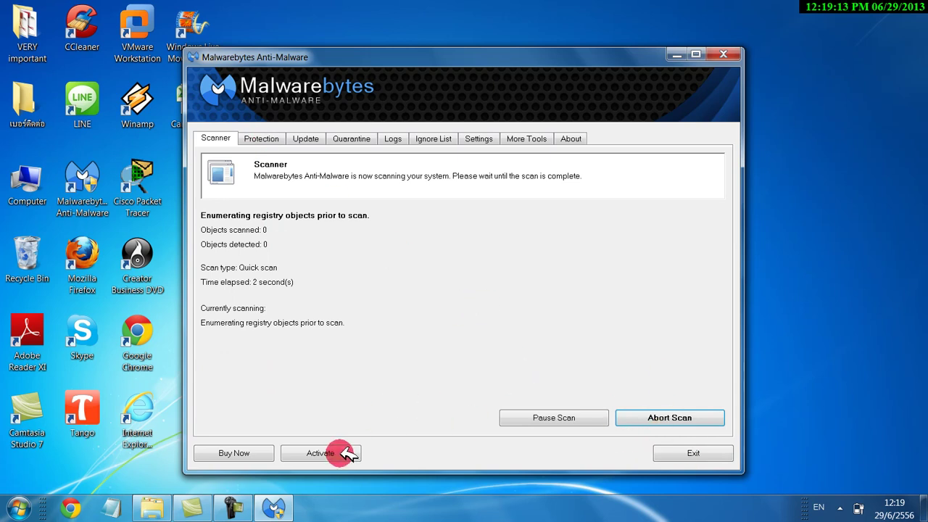
left_click(549, 419)
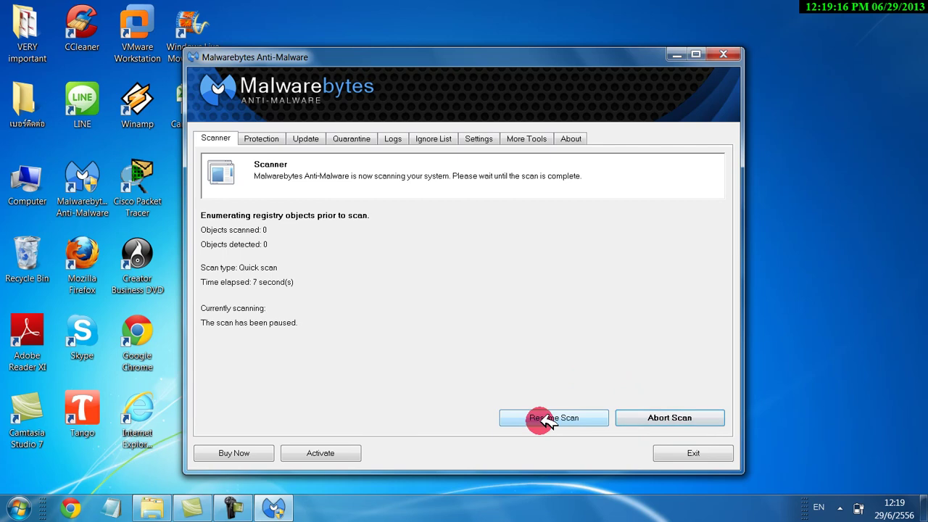
left_click(270, 138)
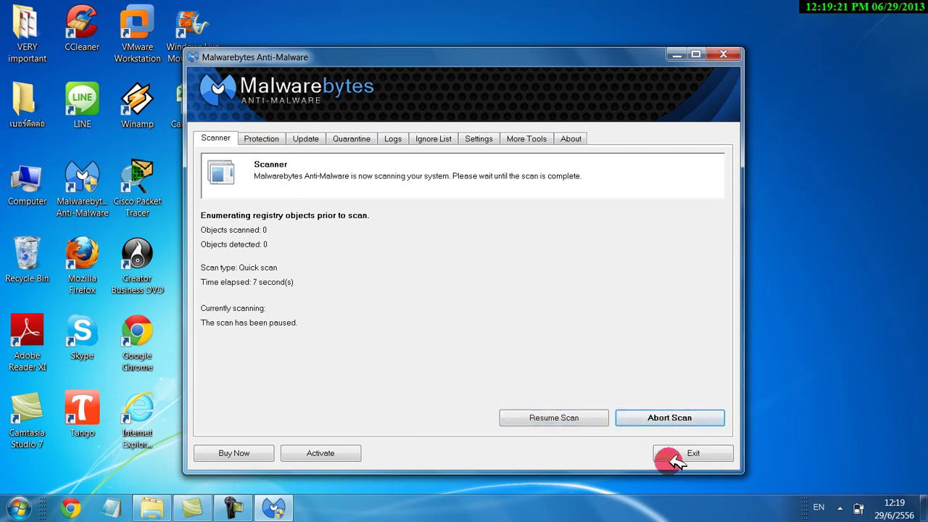
left_click(544, 419)
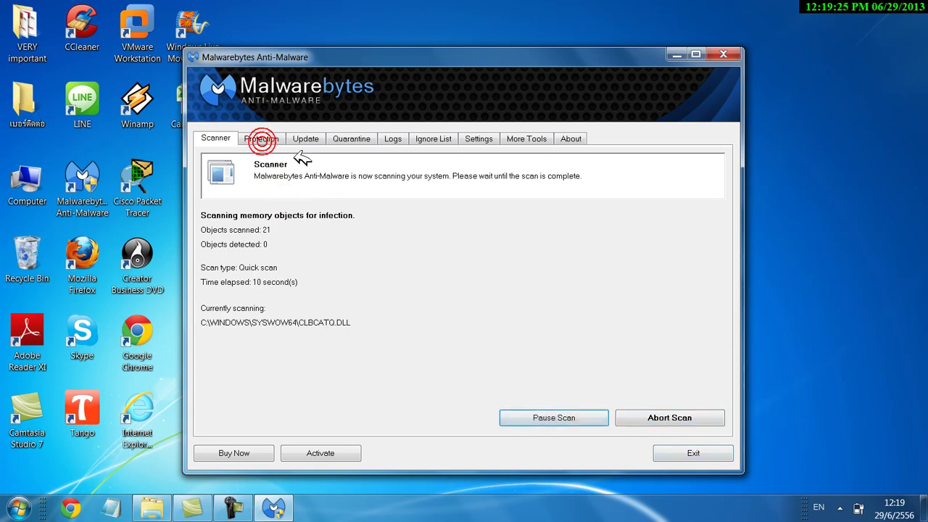
Abort the running quick scan, and close its log file and the closing message.
left_click(667, 420)
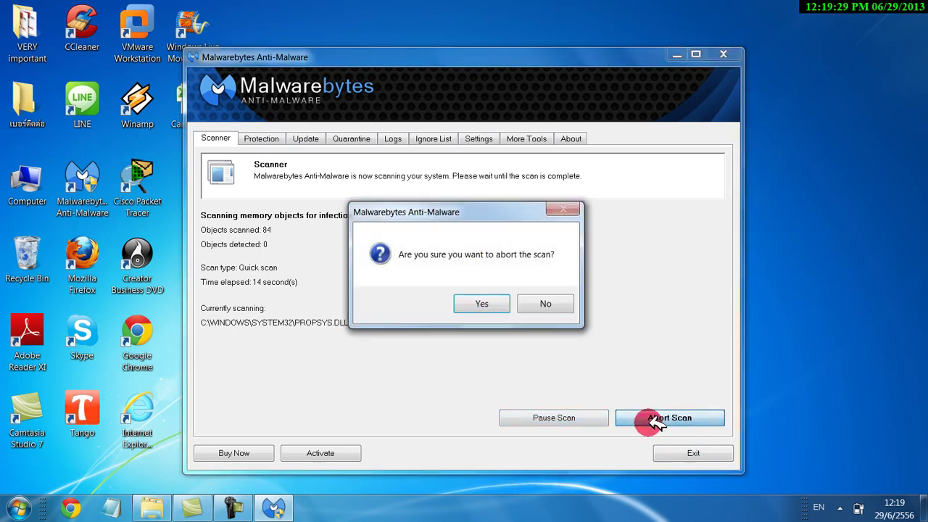
left_click(485, 306)
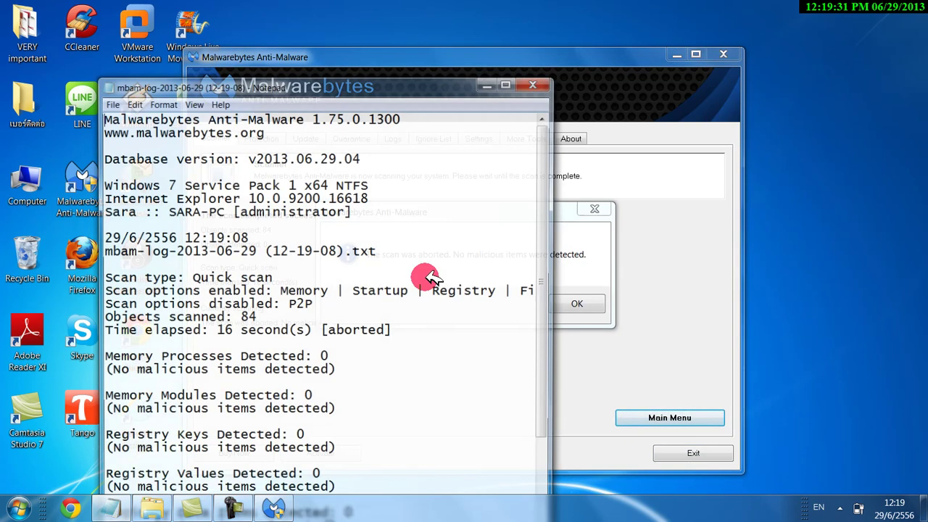
left_click(537, 84)
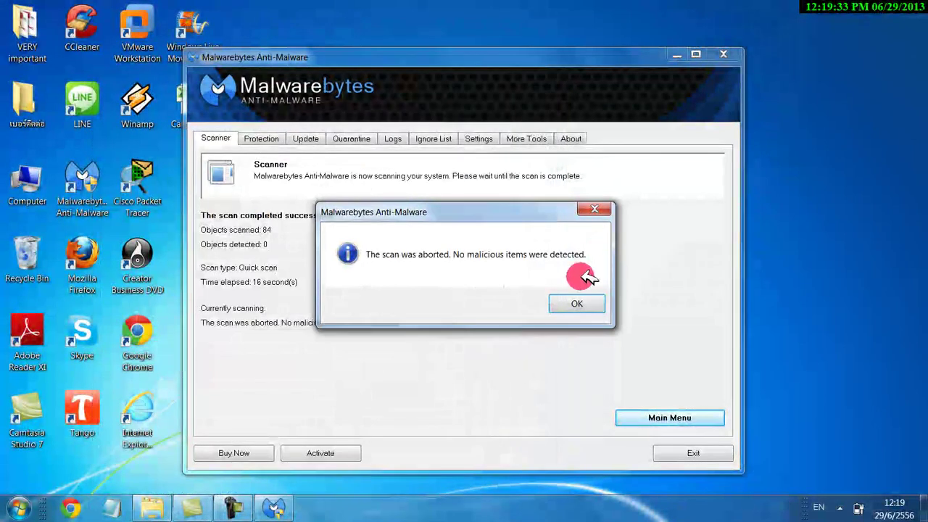
left_click(577, 304)
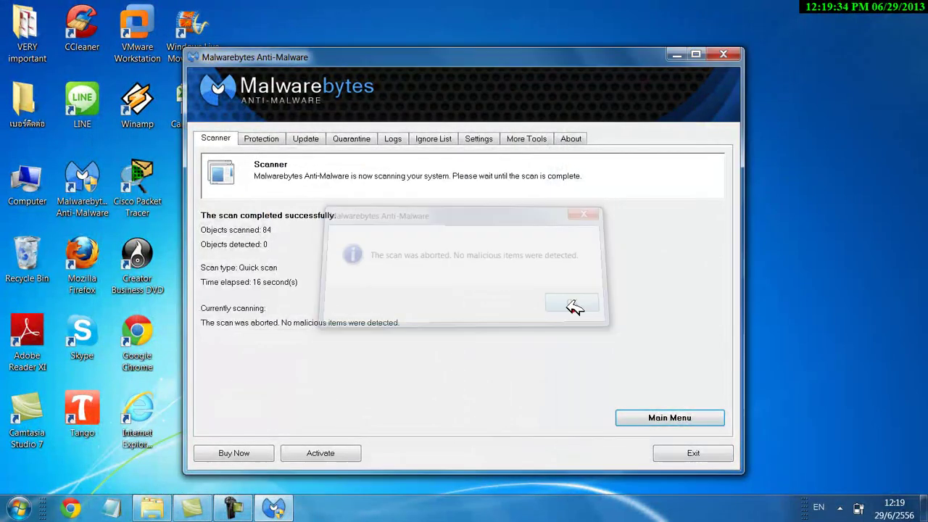
Look at the protection module's feature comparison and check for a newer database version.
left_click(273, 138)
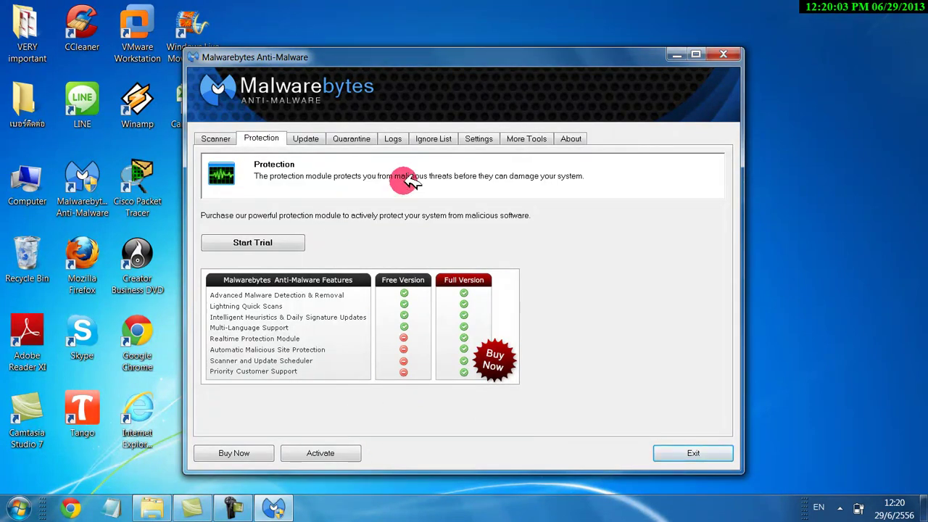
left_click(306, 138)
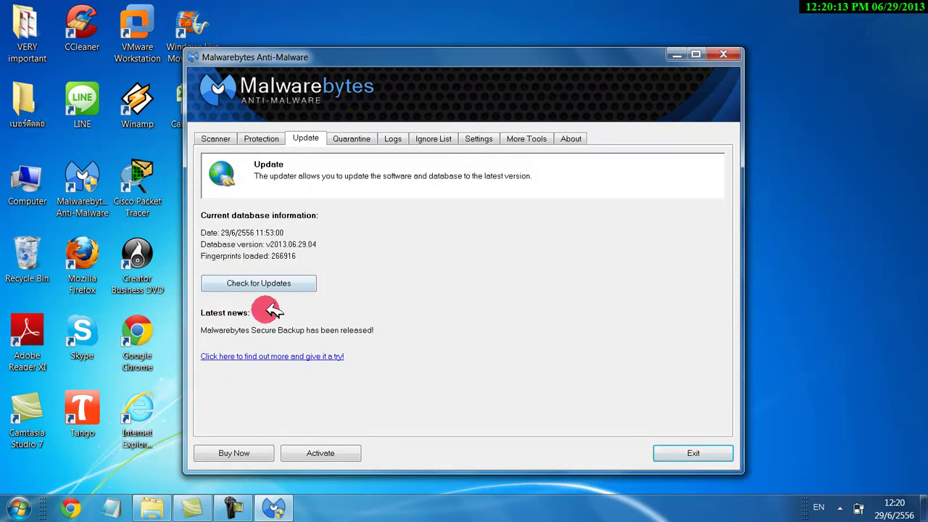
left_click(254, 285)
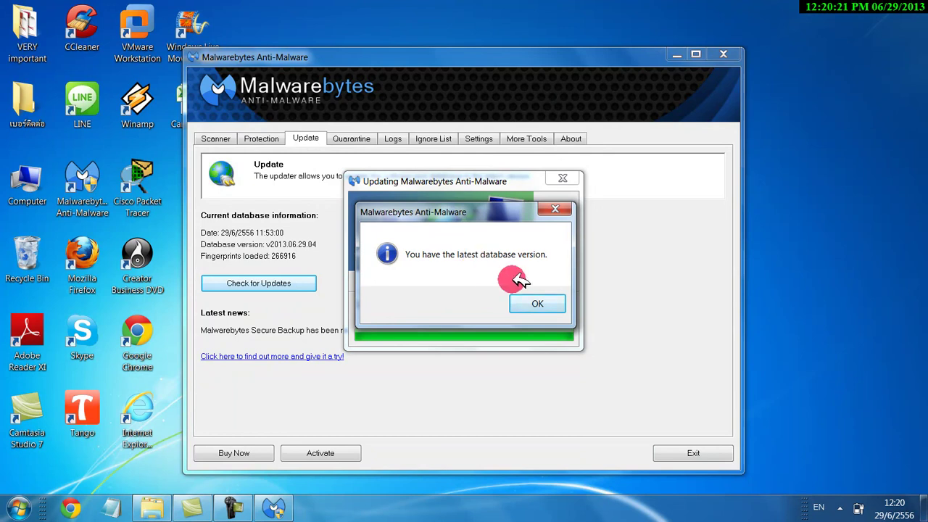
left_click(536, 302)
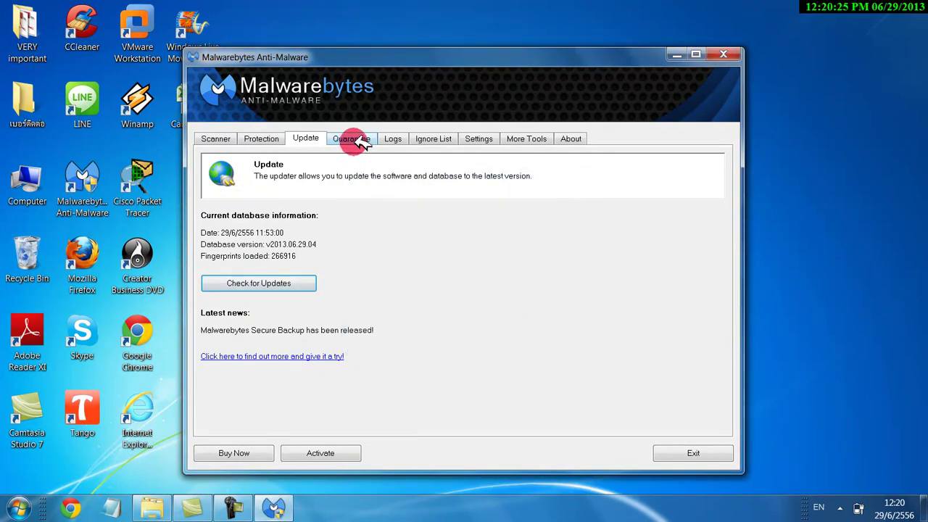
Show the quarantined threats, widen the Vendor column, and narrow the Date and Category columns.
left_click(357, 140)
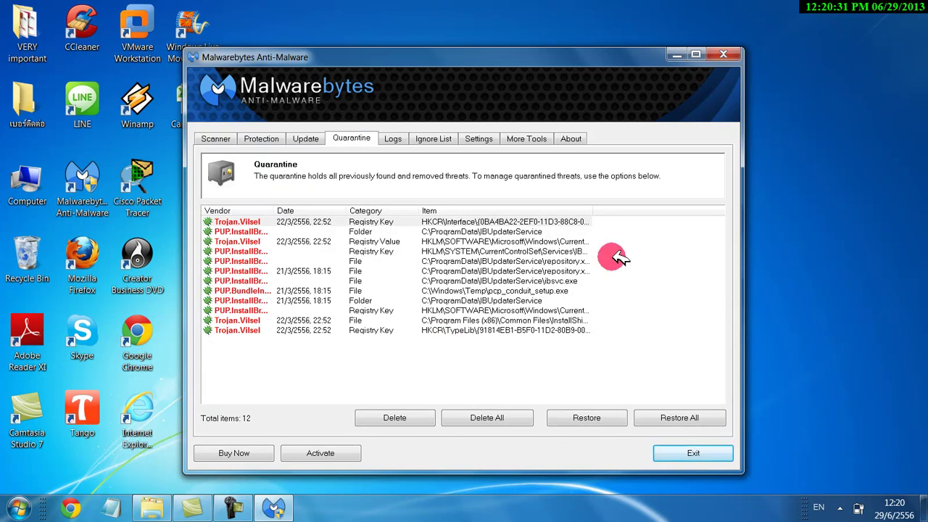
left_click(618, 316)
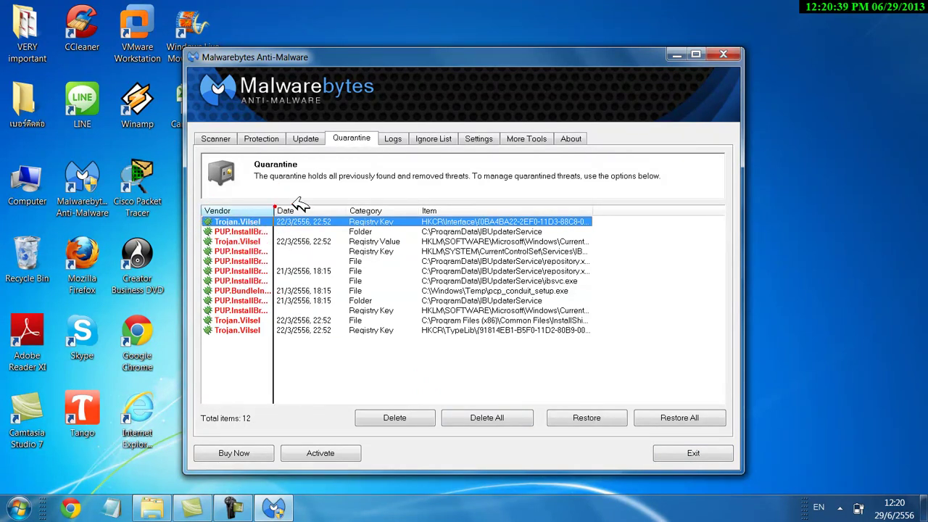
left_click_drag(437, 190, 433, 191)
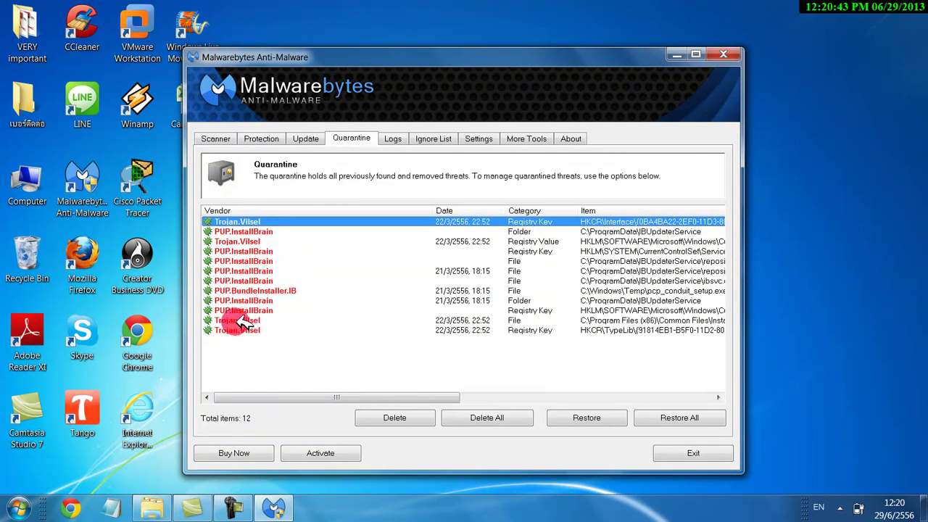
left_click_drag(309, 391, 452, 414)
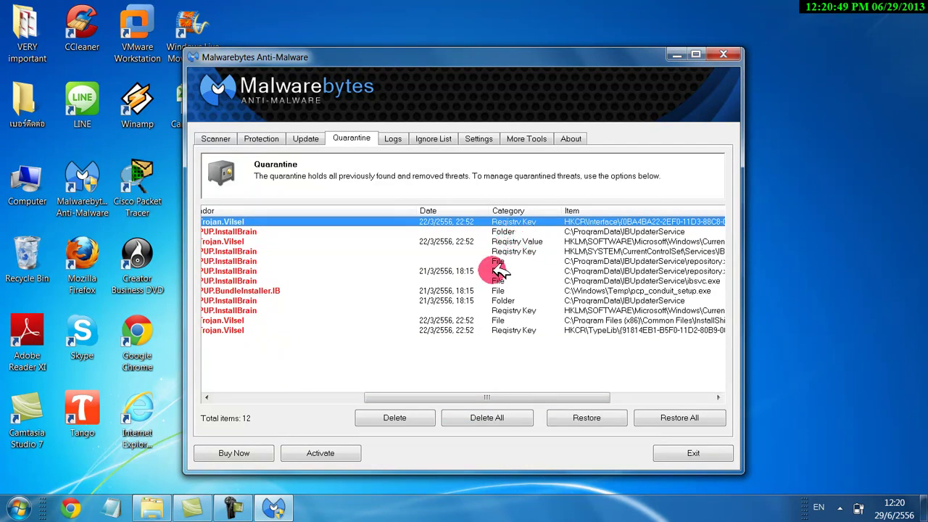
left_click_drag(490, 210, 438, 209)
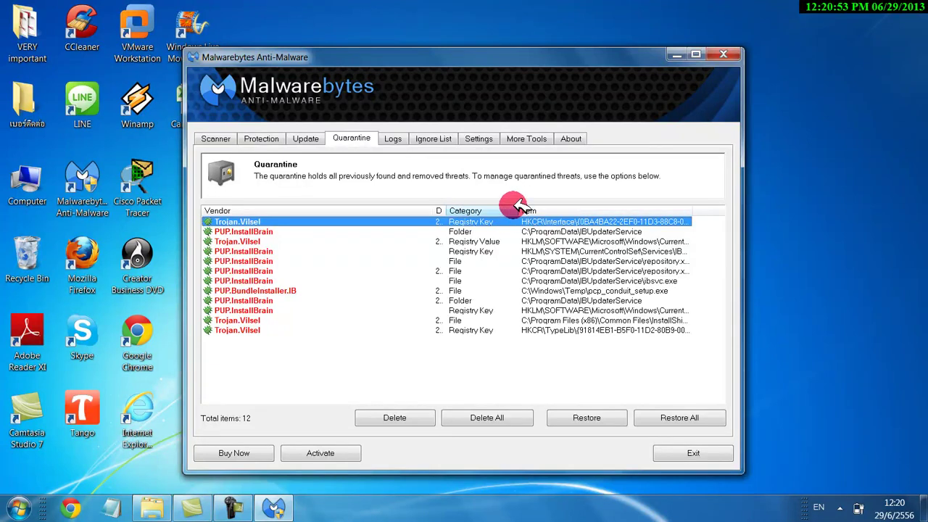
left_click_drag(521, 211, 377, 210)
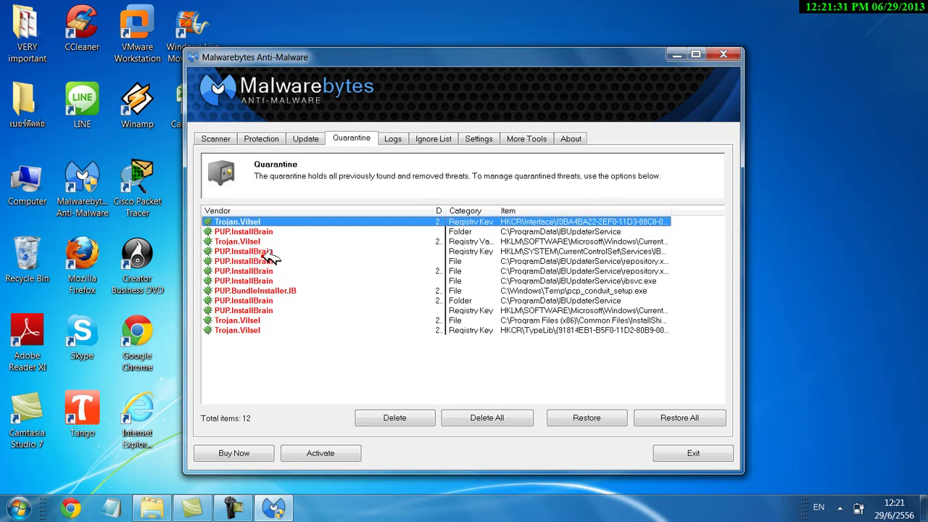
Delete all quarantined threats permanently.
left_click(247, 232)
left_click(241, 222)
left_click(399, 422)
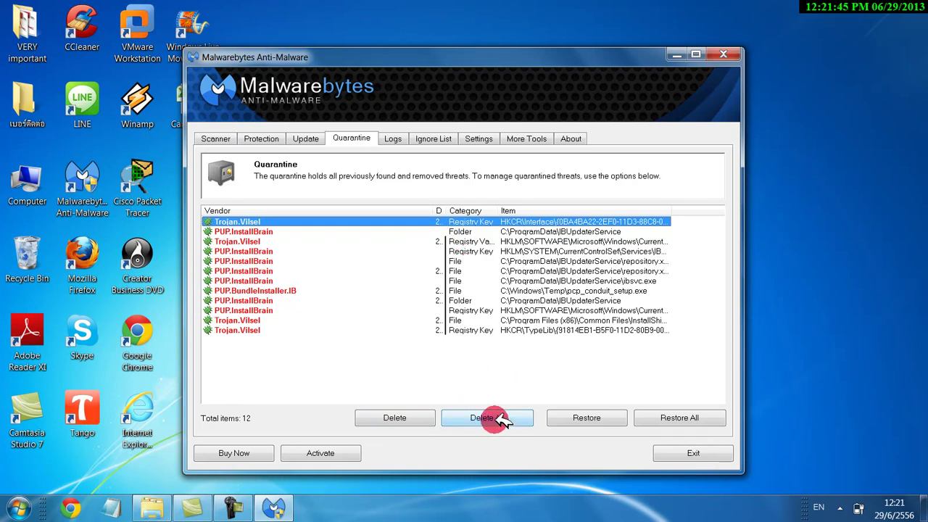
left_click(487, 418)
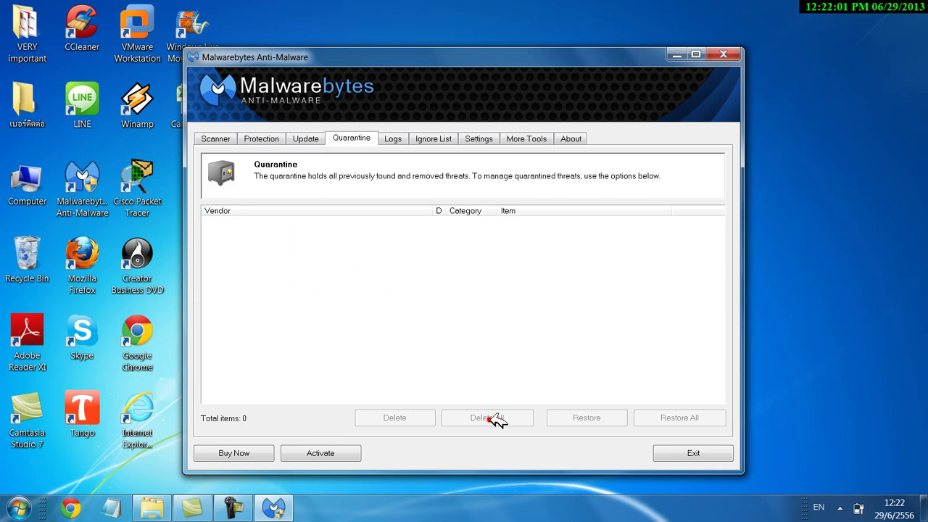
Delete all log files from the log list and return to the quarantine list.
left_click(390, 137)
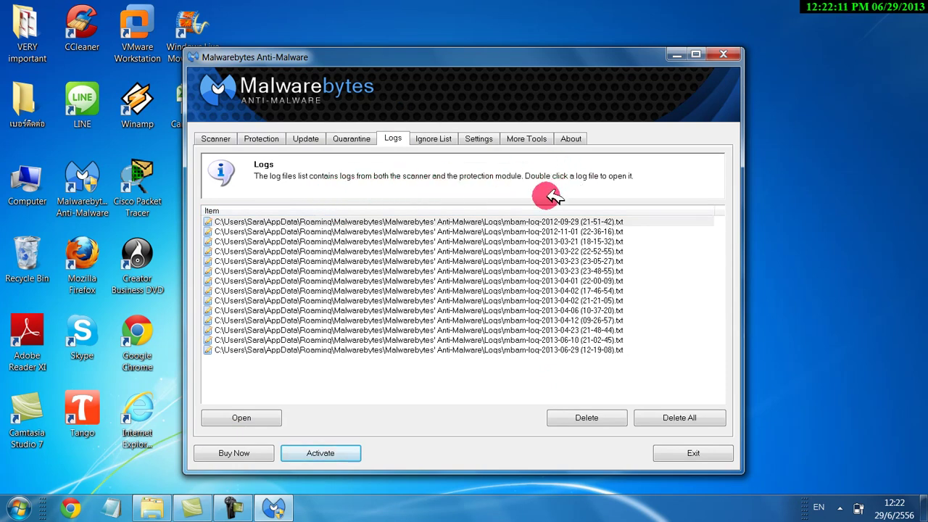
left_click(692, 417)
left_click(353, 139)
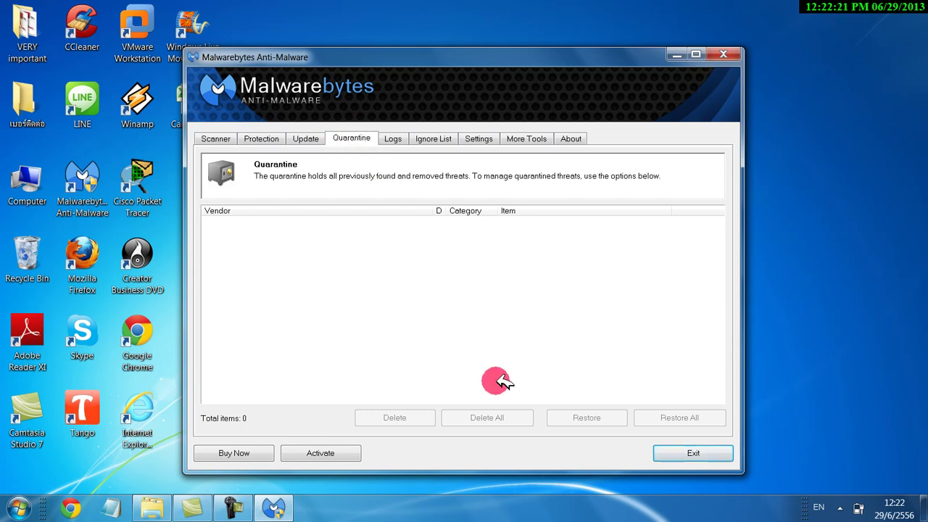
Start a new quick scan of the system and move the program window higher on the desktop.
left_click(224, 143)
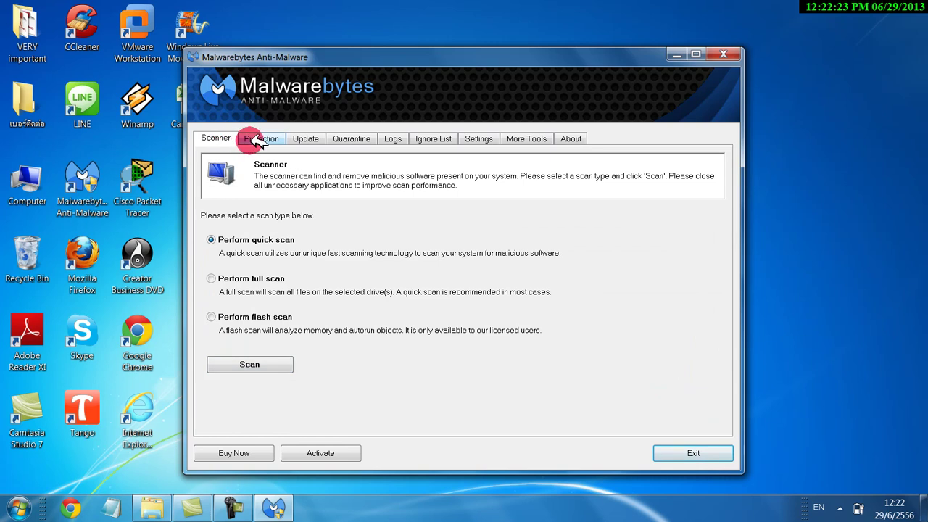
left_click(259, 364)
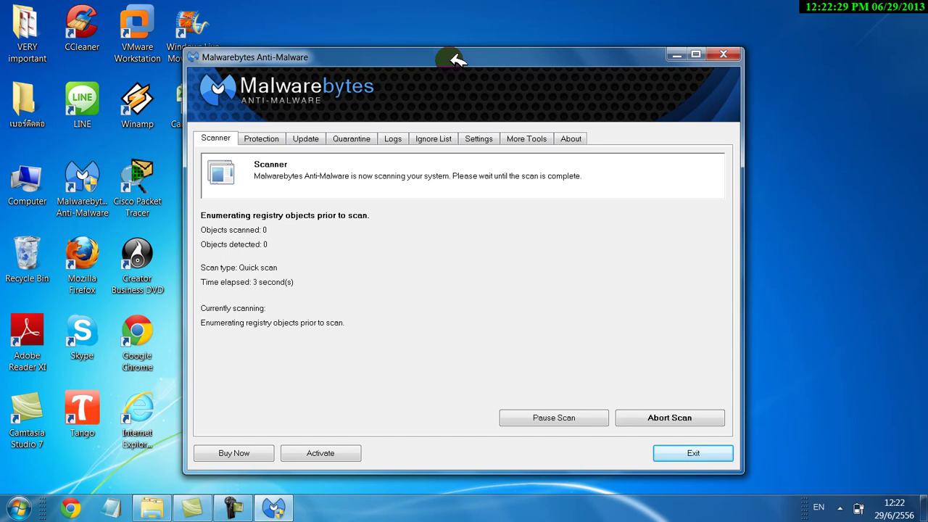
left_click_drag(484, 52, 488, 26)
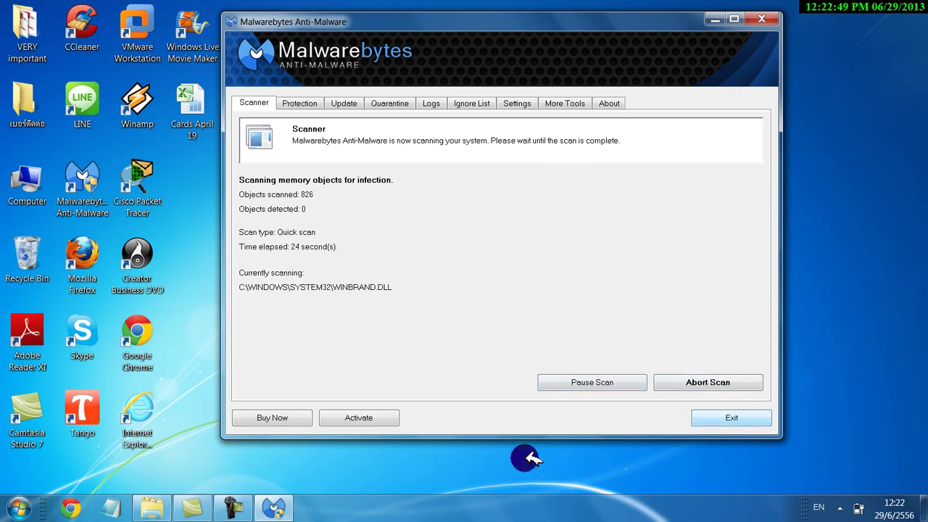
left_click(232, 507)
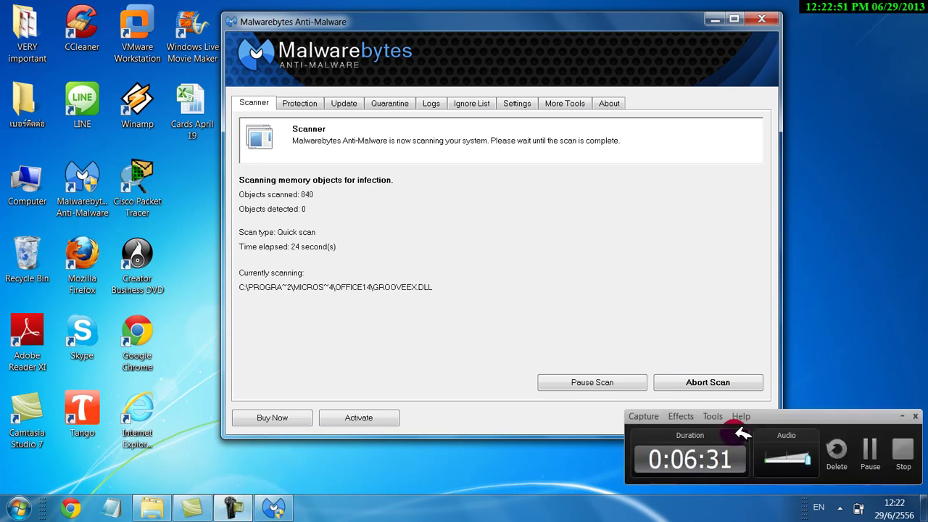